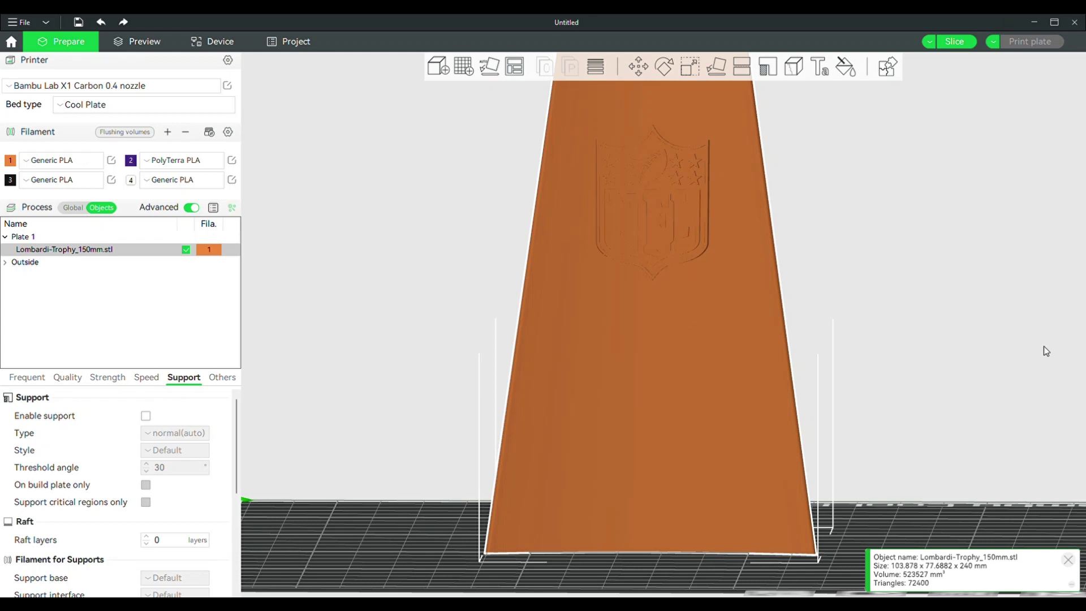
Rotate the trophy about 79° around the Y axis so it lies down with the NFL logo facing up.
scroll(1004, 320, "down", 6)
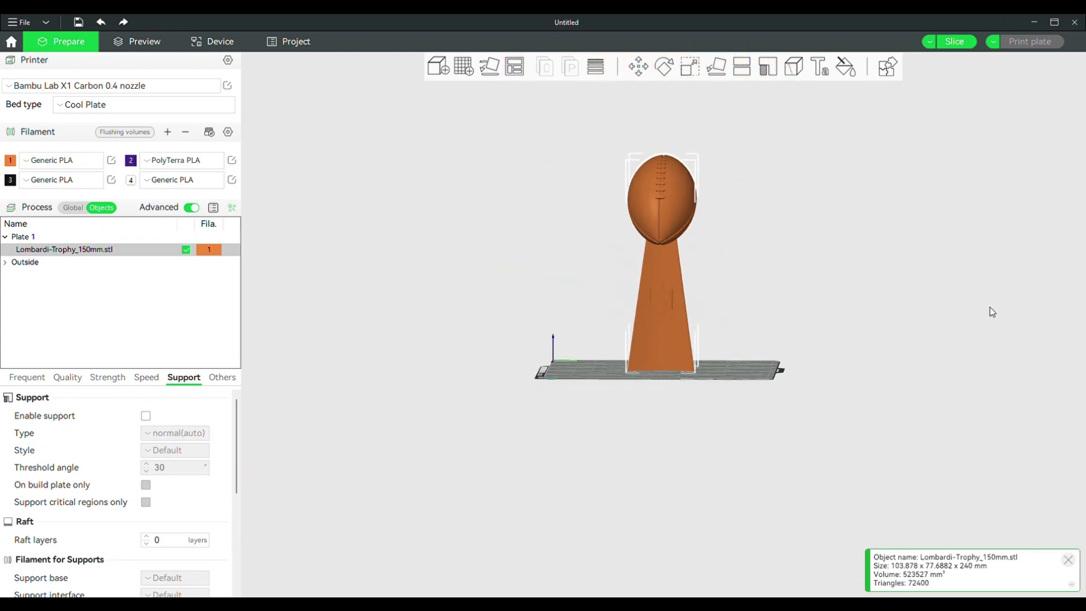
scroll(951, 386, "up", 5)
scroll(938, 392, "down", 2)
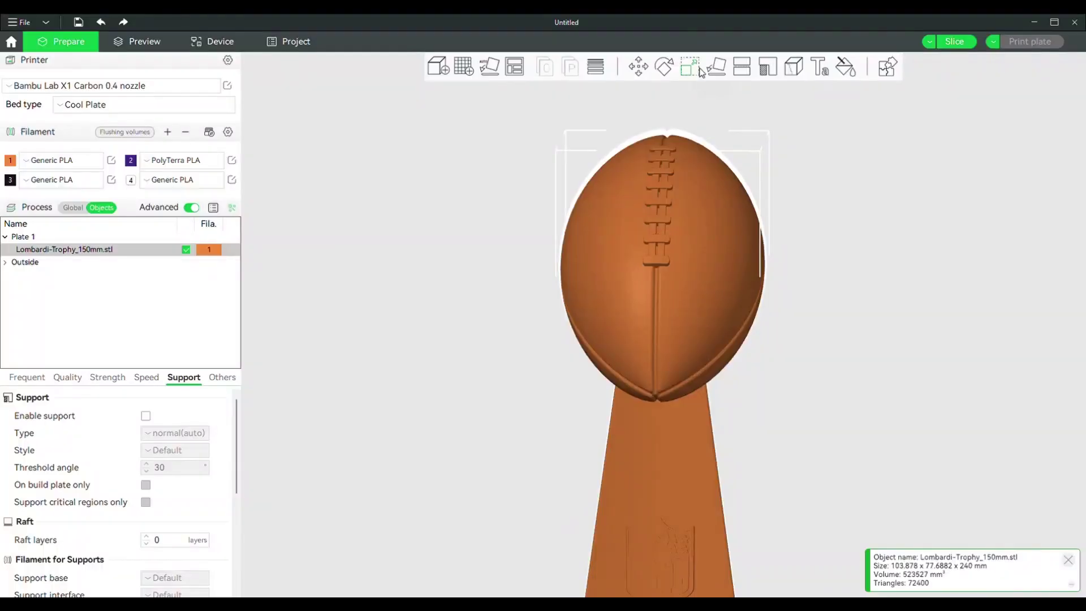
left_click(656, 68)
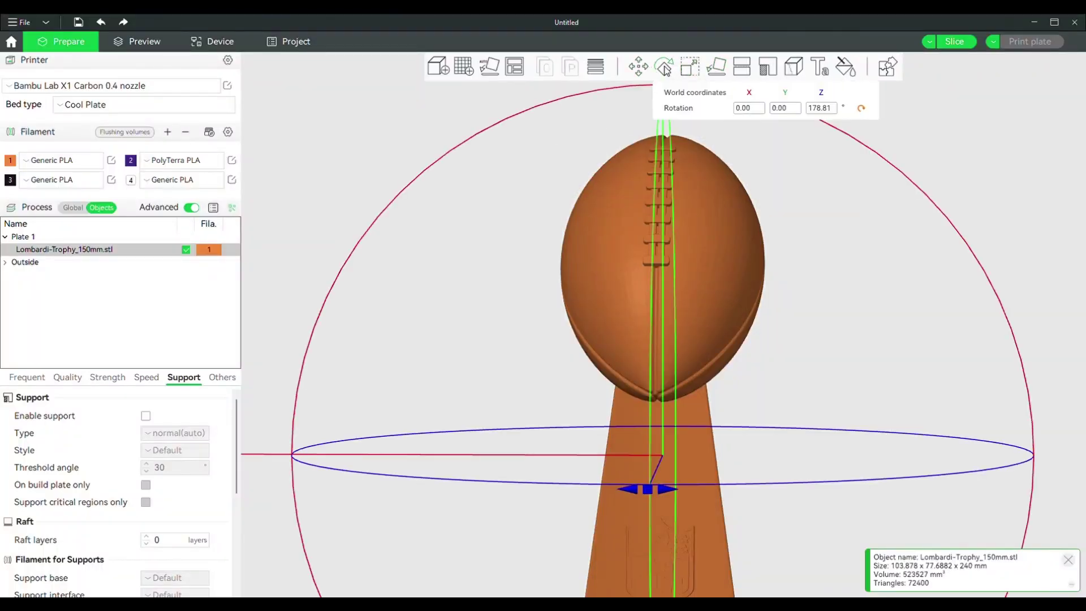
scroll(790, 329, "down", 3)
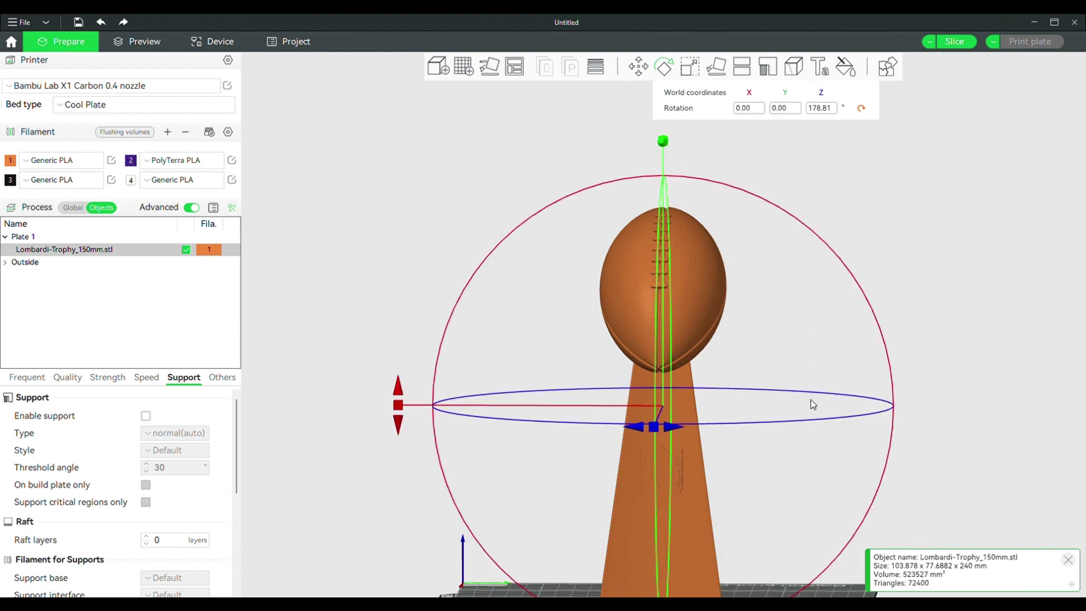
left_click_drag(1012, 356, 781, 245)
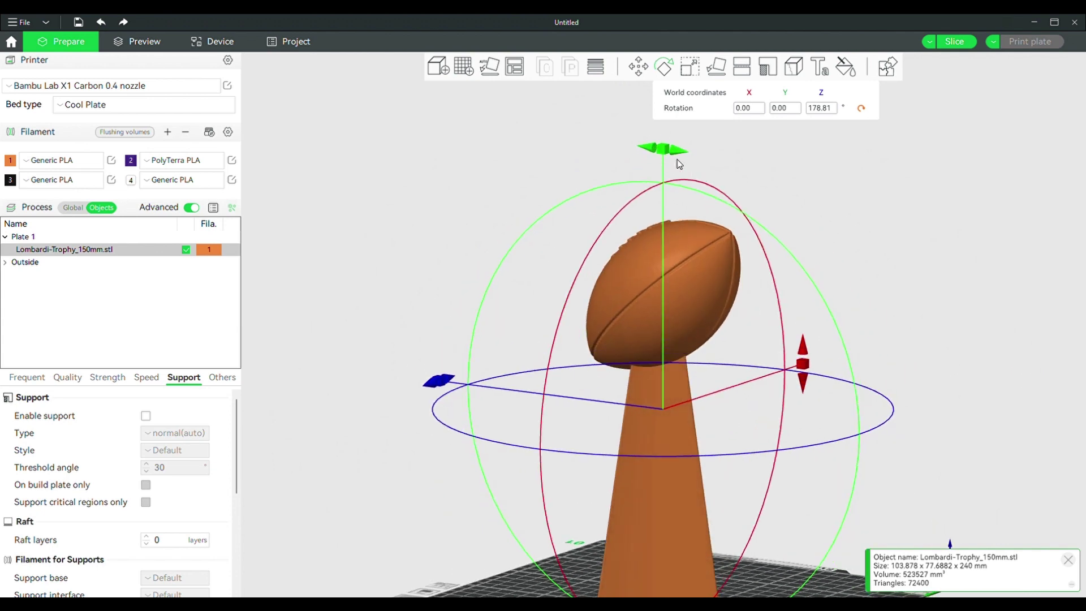
left_click_drag(680, 149, 711, 170)
left_click_drag(681, 260, 919, 392)
left_click_drag(421, 294, 505, 303)
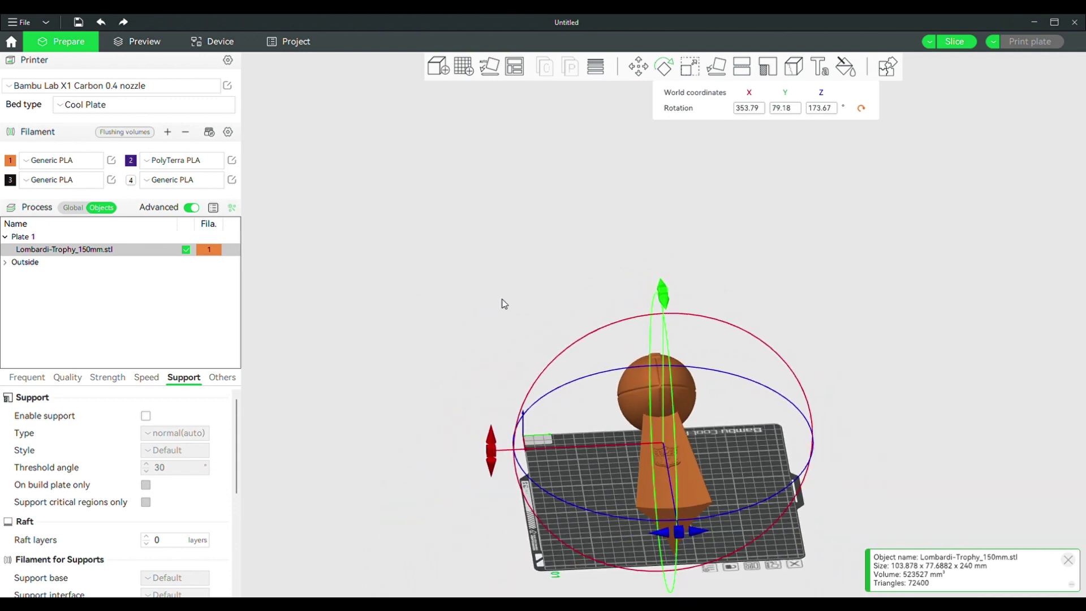
mouse_move(834, 543)
left_mouse_down()
mouse_move(796, 534)
mouse_move(813, 544)
left_mouse_up()
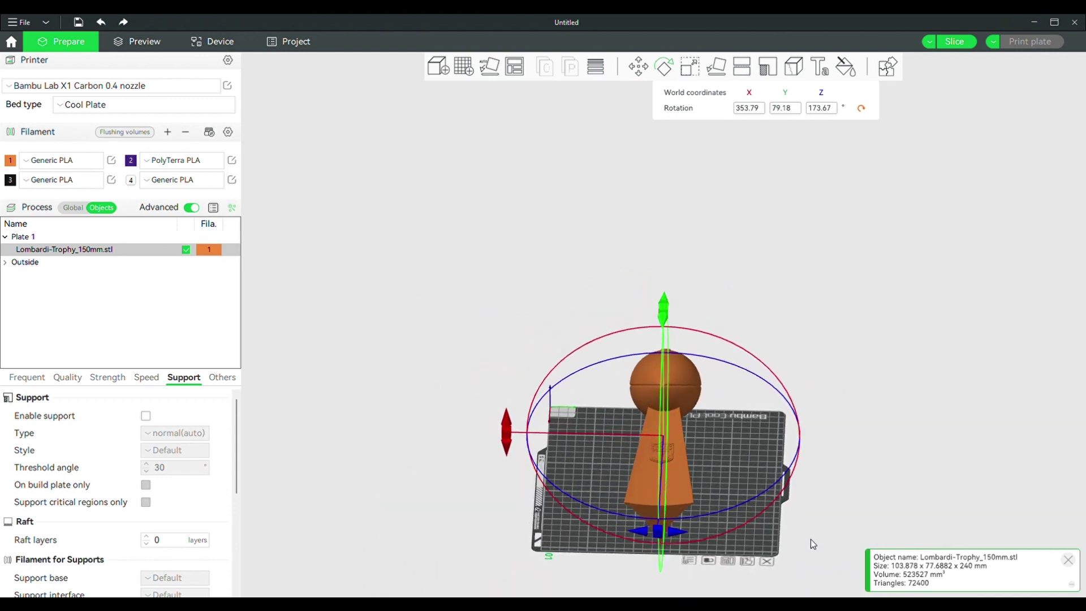
Start a text shape on the trophy reading XLVIII with a thickness of 3.00.
scroll(810, 538, "up", 5)
left_click(301, 558)
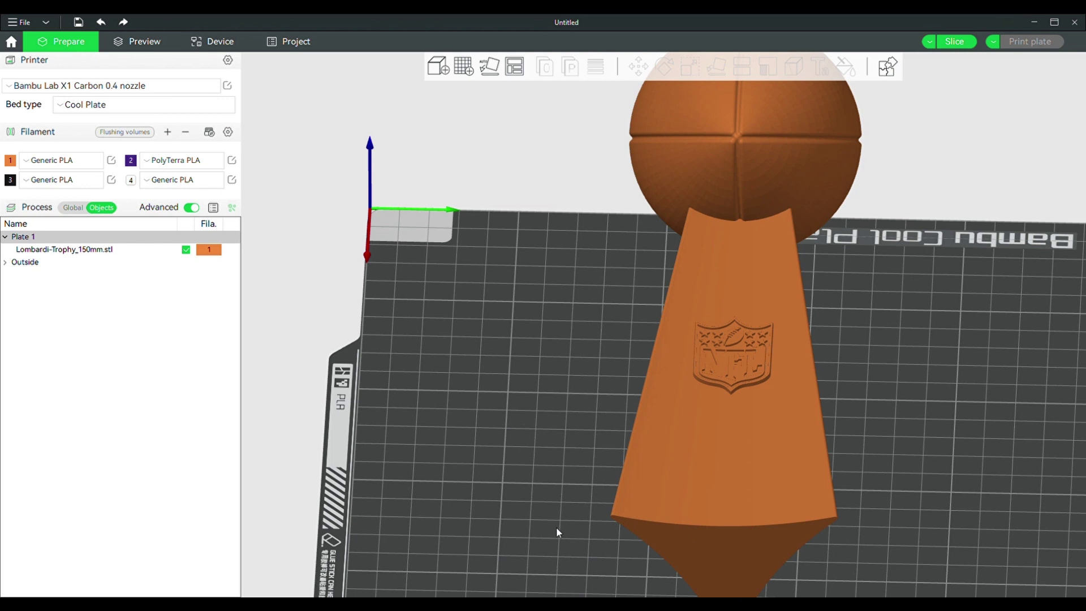
left_click(701, 449)
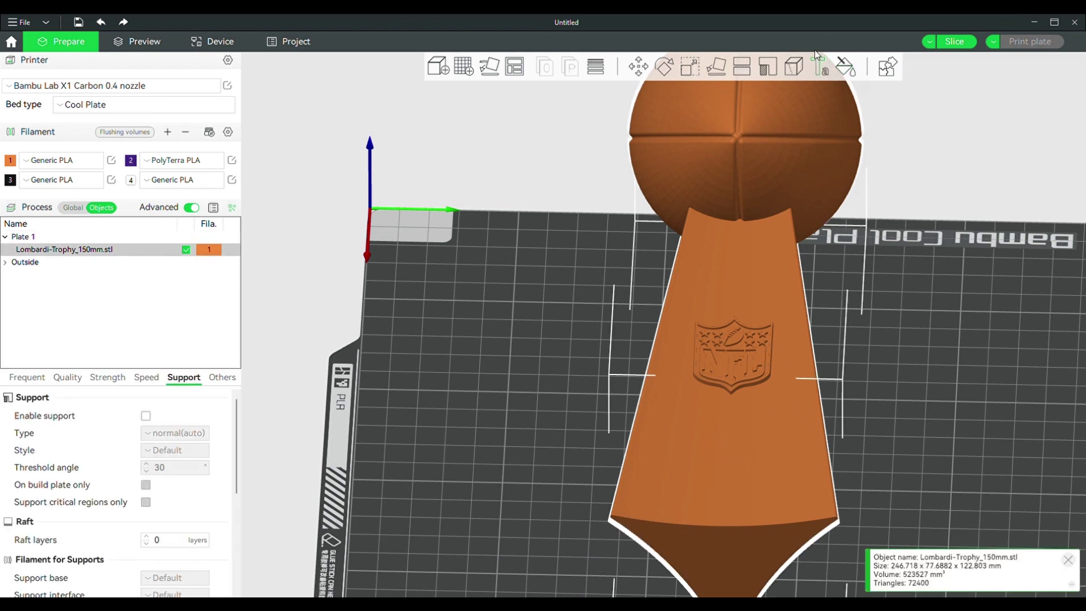
left_click(821, 68)
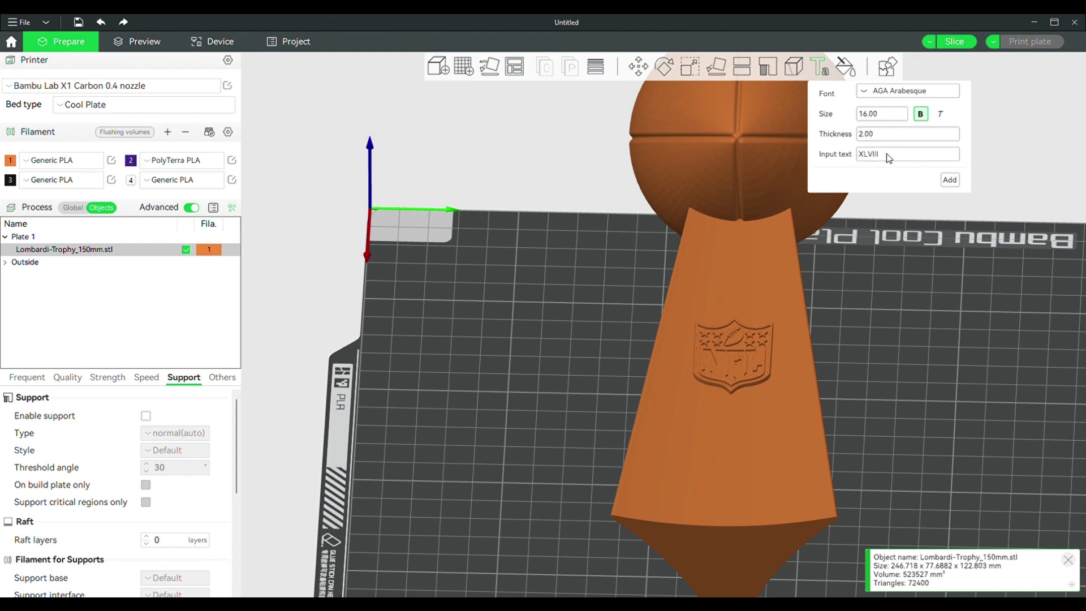
left_click(865, 138)
left_click(869, 157)
type("X")
Set the text's font to Times New Roman and add the text to the trophy.
left_click(904, 92)
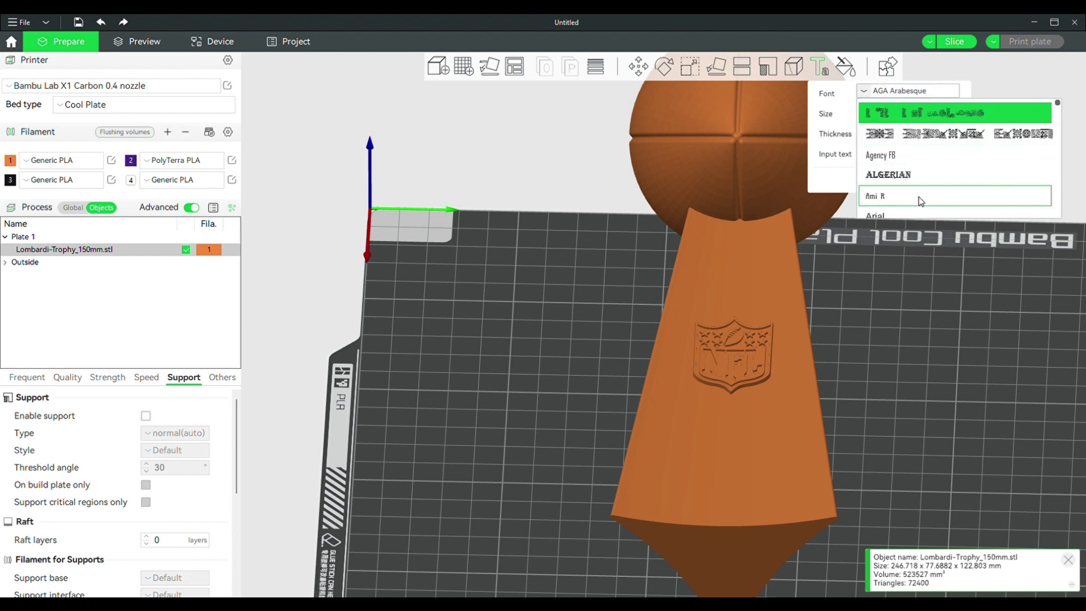
scroll(919, 200, "down", 20)
scroll(913, 190, "down", 20)
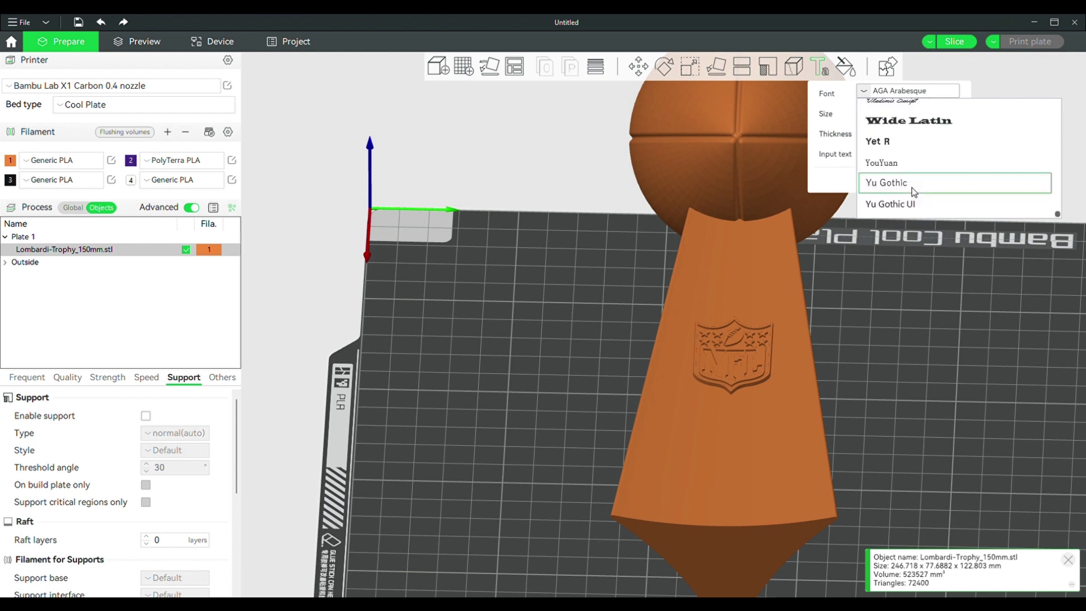
scroll(913, 191, "up", 12)
scroll(914, 192, "down", 2)
left_click(914, 169)
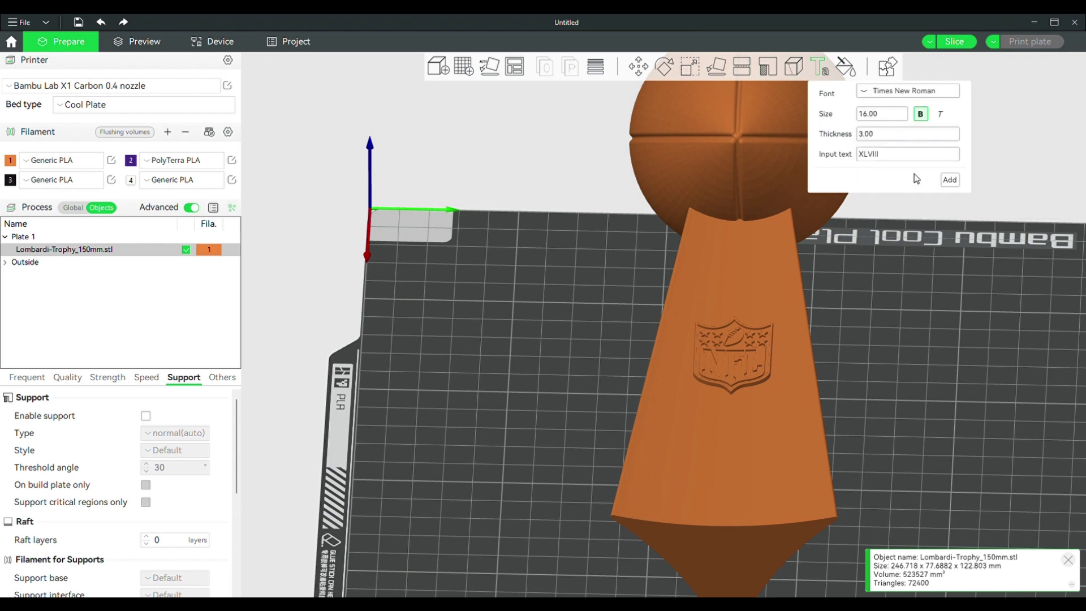
left_click(950, 180)
left_click_drag(748, 167, 738, 458)
left_click_drag(832, 430, 862, 421)
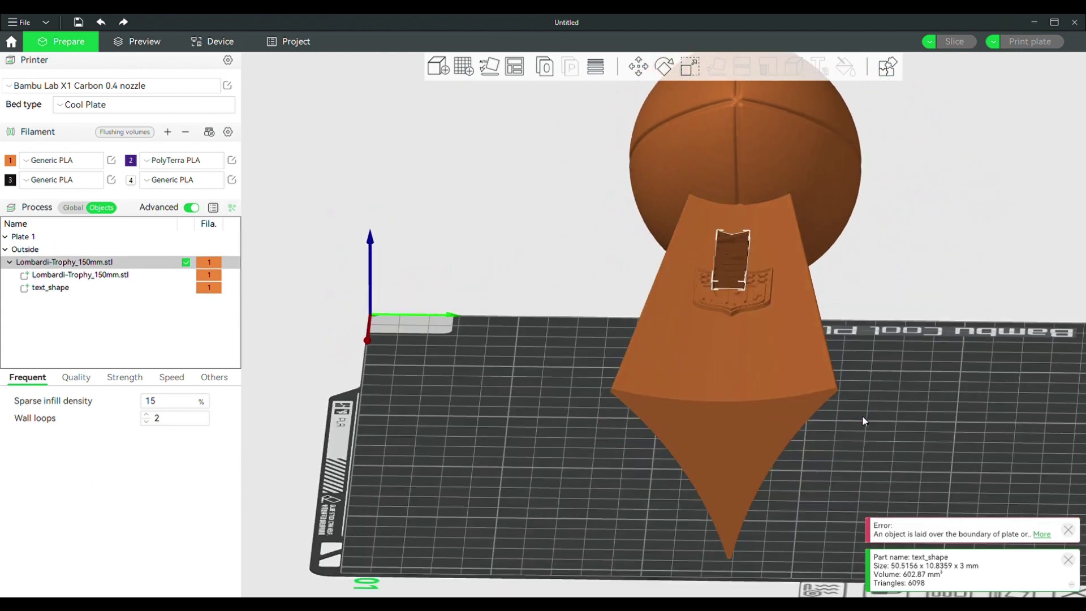
left_click_drag(805, 300, 824, 318)
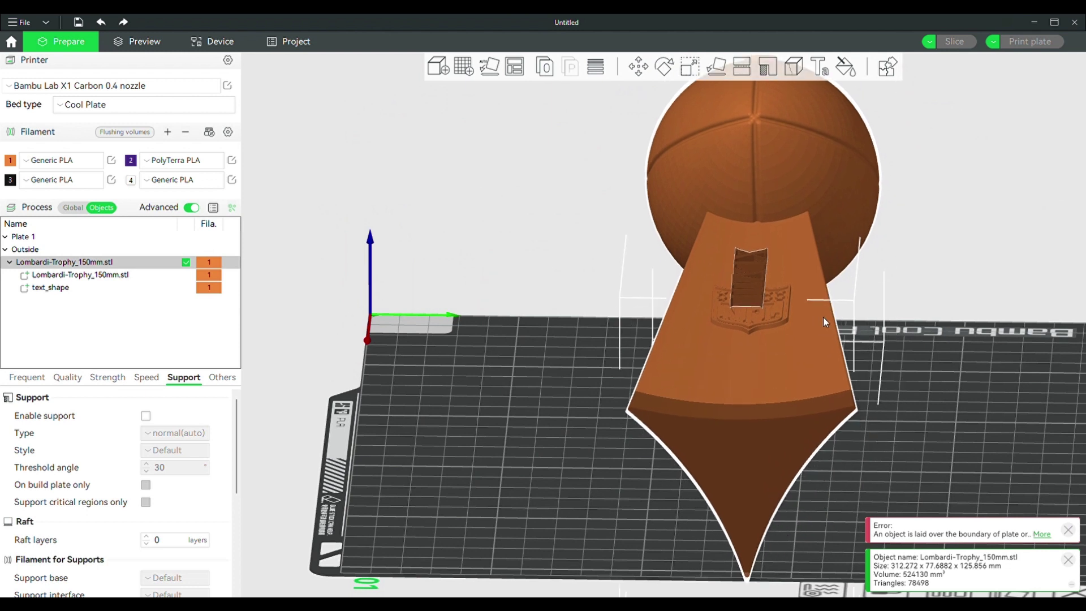
key("ctrl+z")
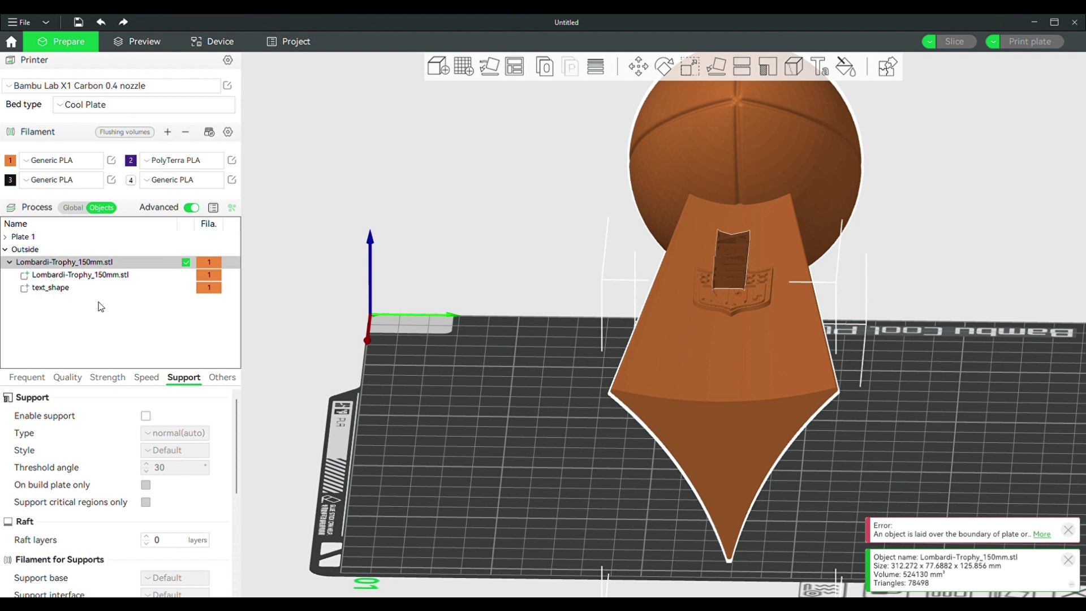
Rotate the text part about 89° around the Z axis so it runs across the trophy's width.
left_click(212, 289)
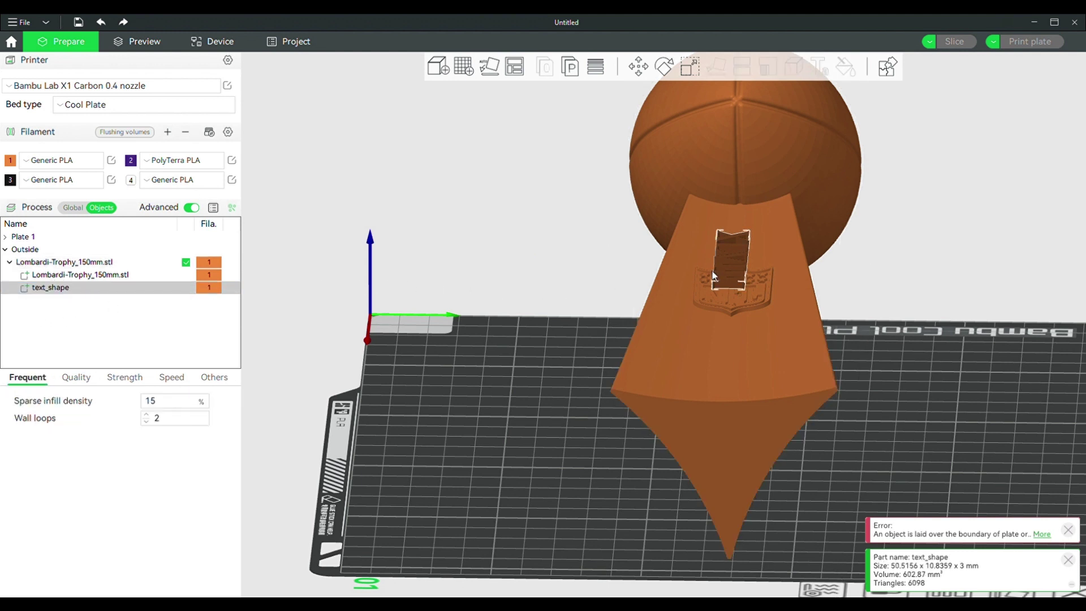
left_click(638, 67)
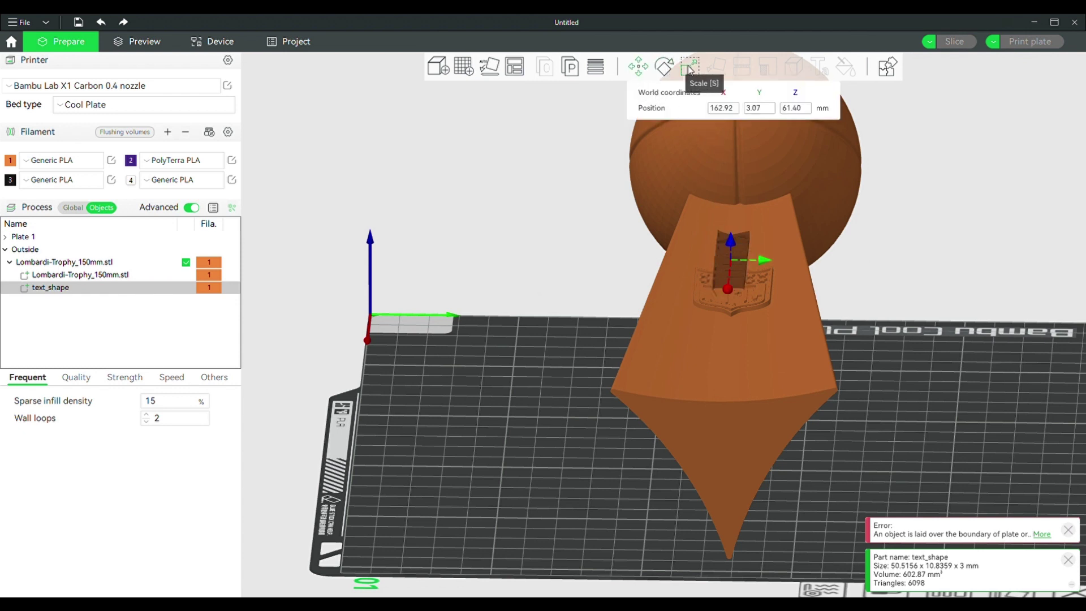
left_click(664, 67)
left_click_drag(745, 306, 809, 261)
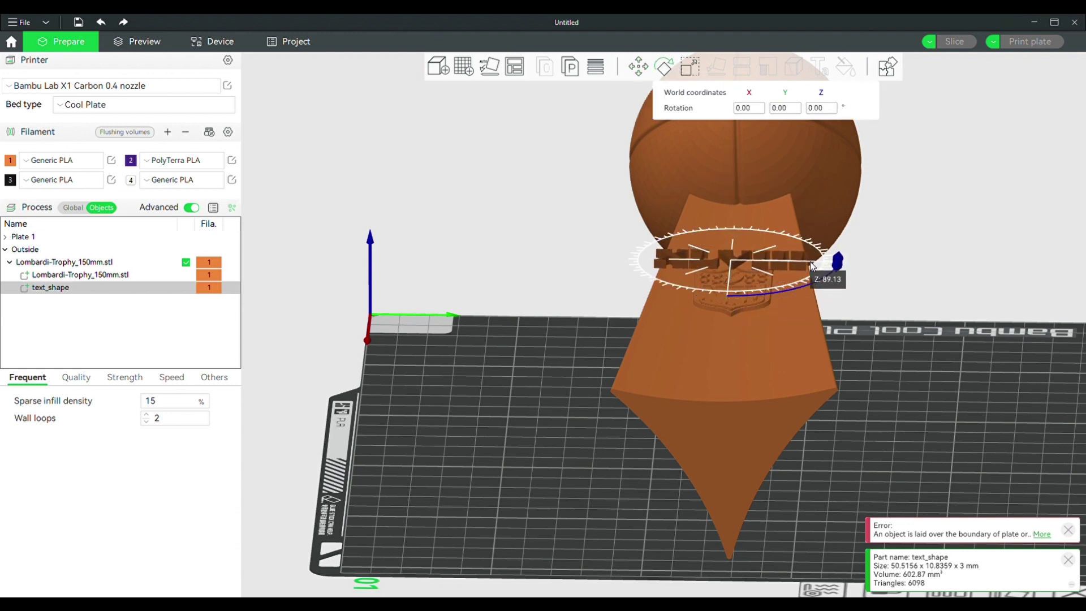
left_click_drag(749, 294, 725, 308)
scroll(735, 308, "up", 3)
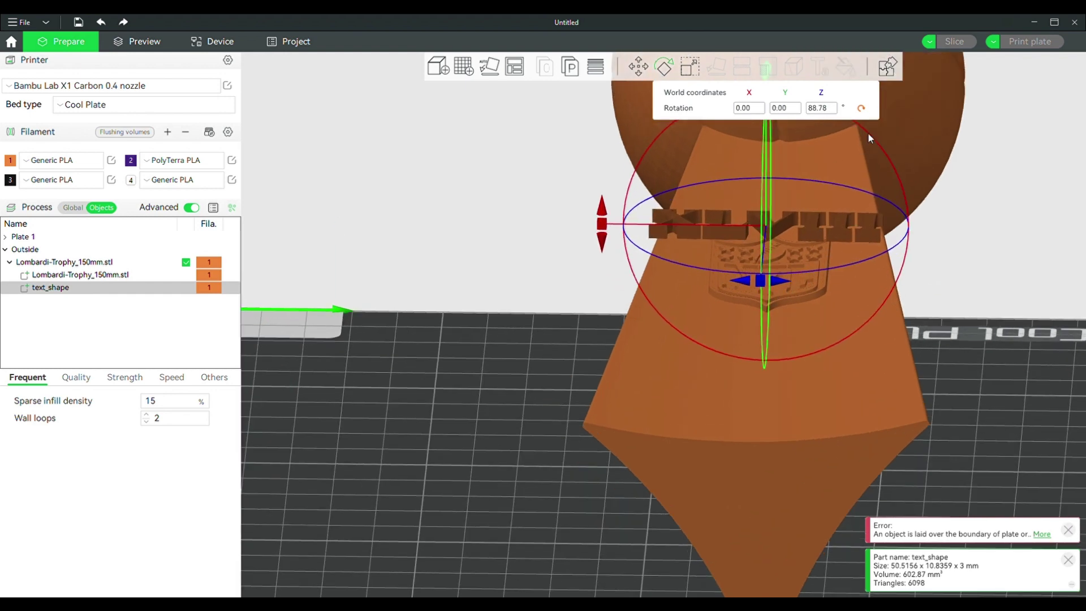
Move the text part down from its floating position toward the trophy's face below the NFL logo.
key("m")
left_click_drag(765, 205, 761, 373)
left_click_drag(950, 435, 881, 449)
right_click_drag(392, 381, 450, 371)
left_click(451, 371)
Assign filament 4 to the text part and place it near the face's surface at X 87.06, Z 5.35.
left_click(209, 287)
left_click_drag(248, 286, 536, 233)
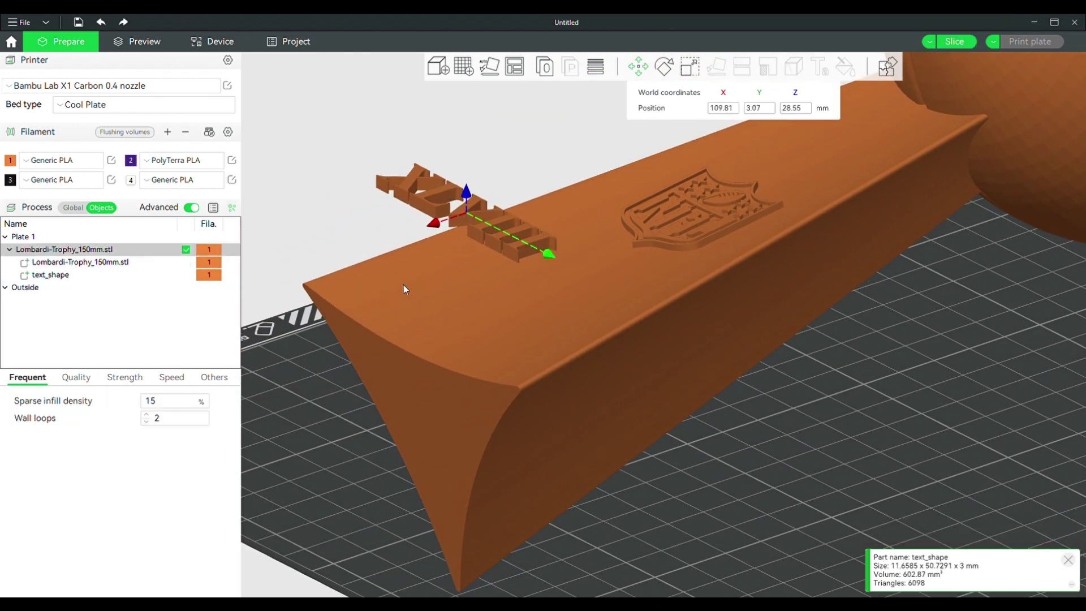
right_click_drag(402, 284, 462, 339)
left_click_drag(362, 274, 387, 268)
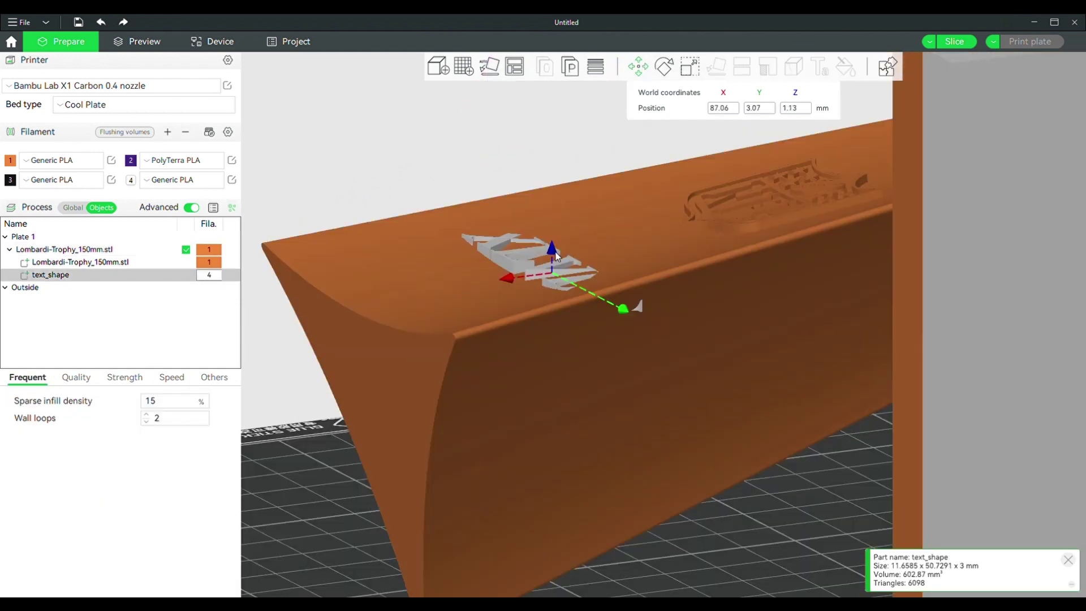
left_click_drag(552, 249, 552, 226)
Centre the text part across the width of the trophy's face at about Y -2.02.
left_click_drag(467, 287, 425, 191)
right_click_drag(1047, 385, 759, 594)
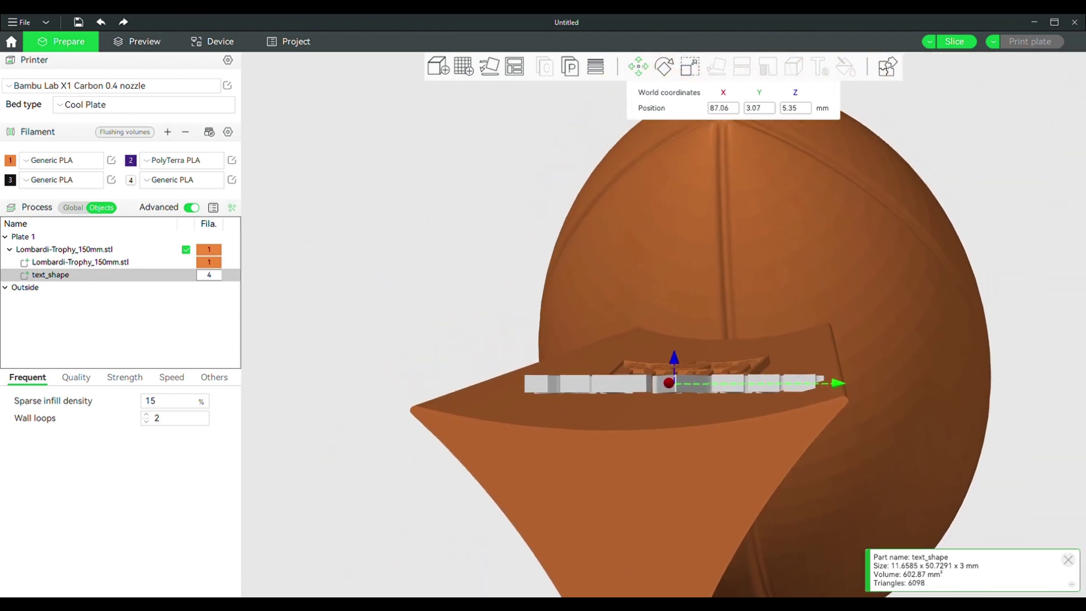
left_click_drag(375, 459, 386, 456)
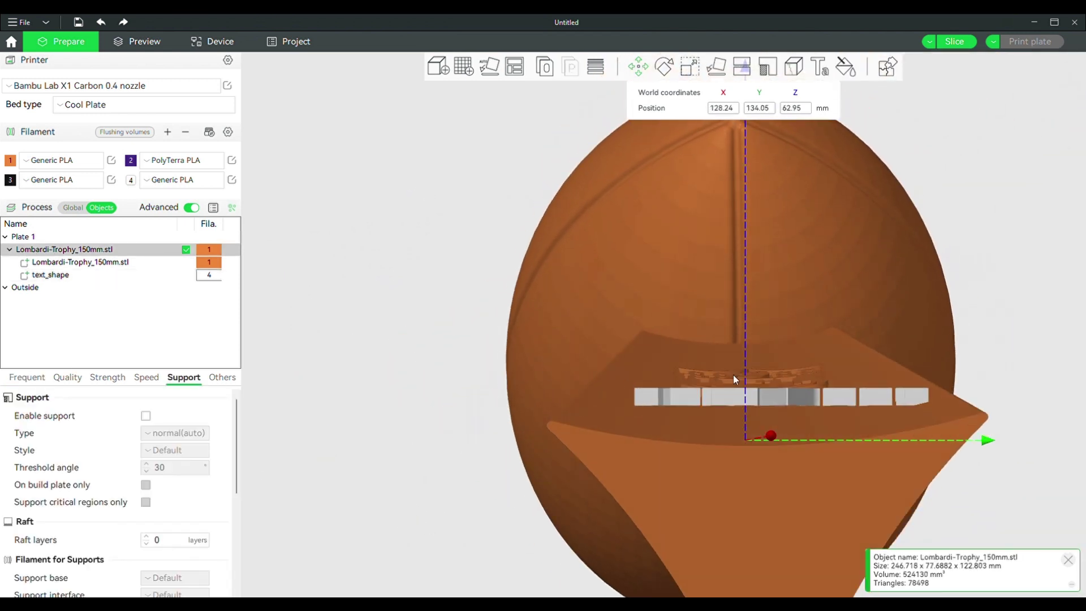
left_click(71, 272)
left_click_drag(943, 396, 912, 400)
Lower the text part into the curved face of the trophy to a Z position of about 1.96 mm.
mouse_move(1007, 505)
left_mouse_down()
mouse_move(1009, 526)
mouse_move(1008, 515)
left_mouse_up()
left_click_drag(700, 405, 700, 437)
left_click_drag(949, 494, 1016, 500)
left_click_drag(746, 419, 747, 411)
left_click_drag(985, 461, 999, 471)
left_click_drag(754, 349, 760, 359)
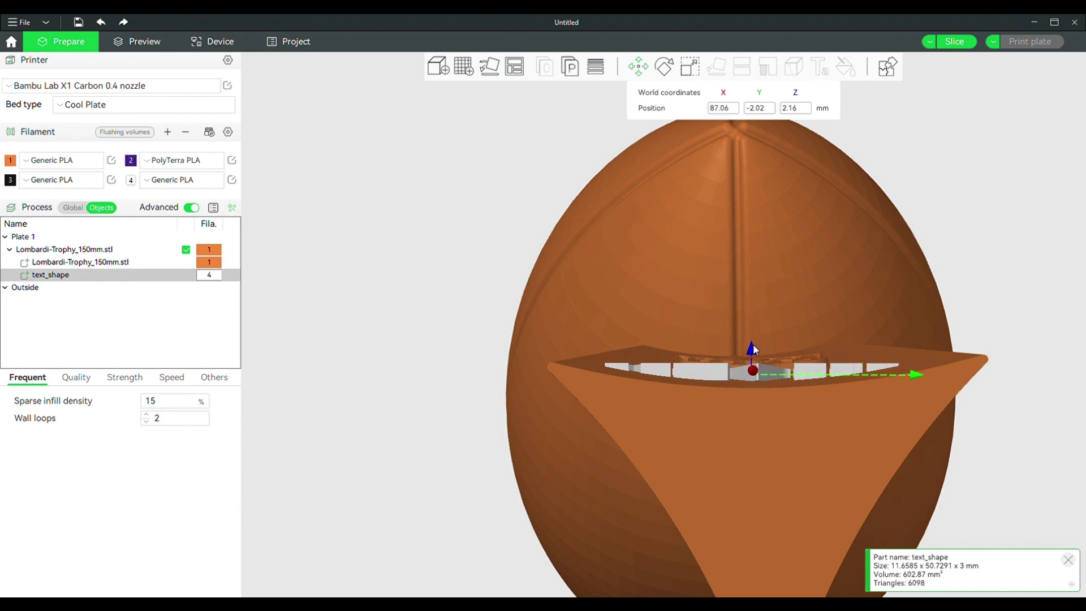
left_click_drag(751, 350, 751, 354)
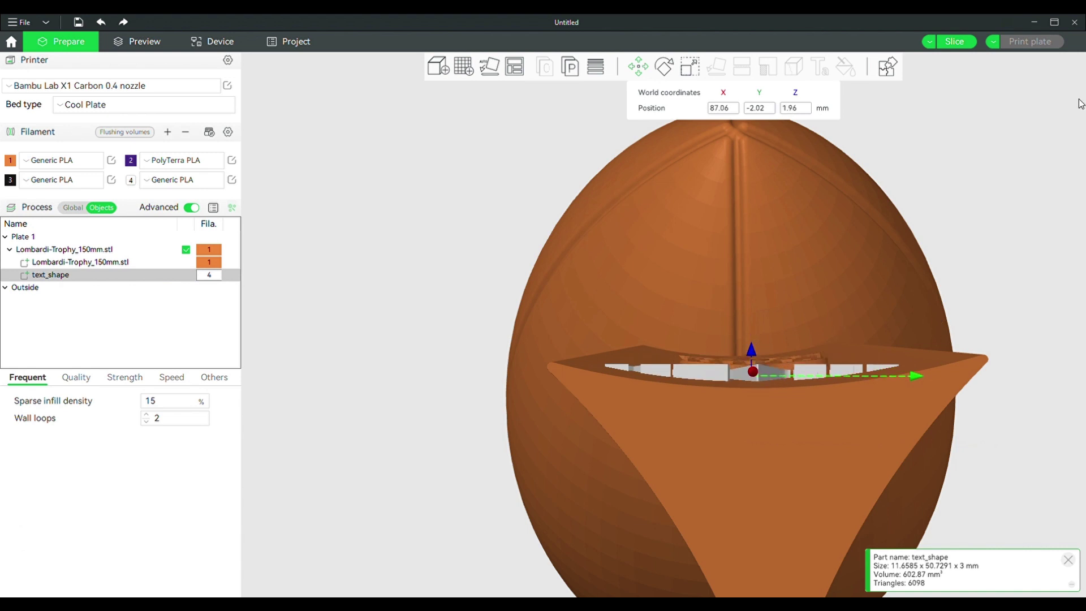
Stretch the text part along Z only to about 224.5%, making it 6.74 mm thick.
left_click_drag(1003, 396, 1001, 311)
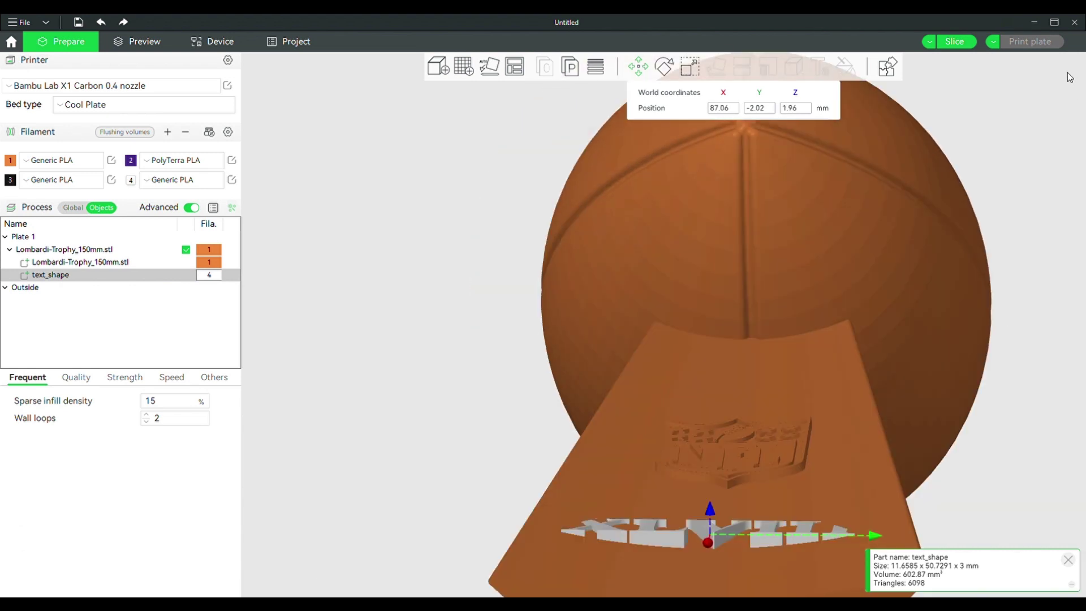
left_click(690, 66)
left_click_drag(715, 526, 711, 509)
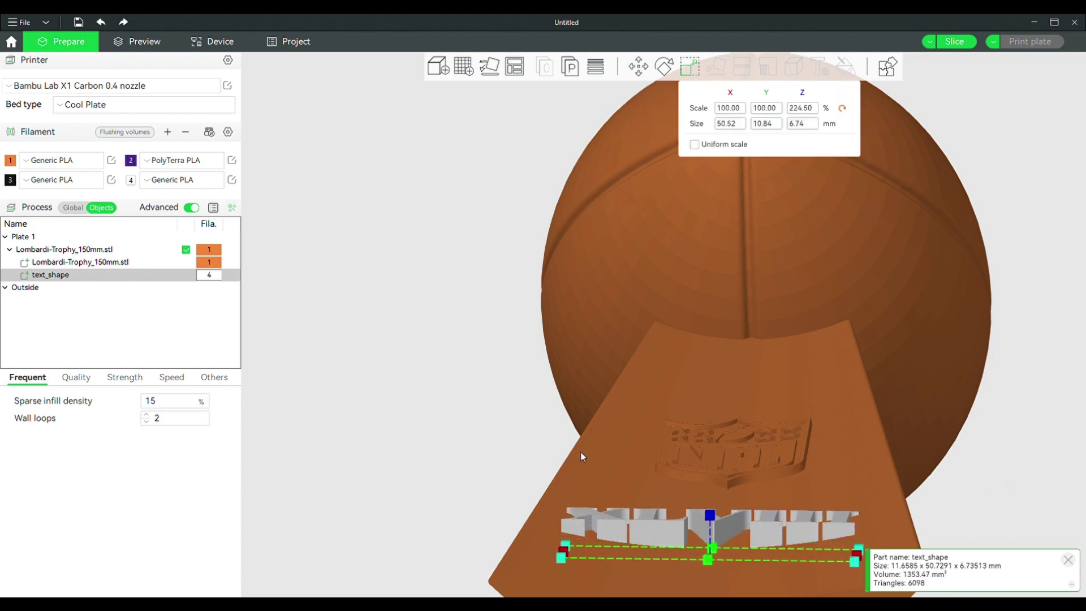
left_click_drag(580, 452, 582, 465)
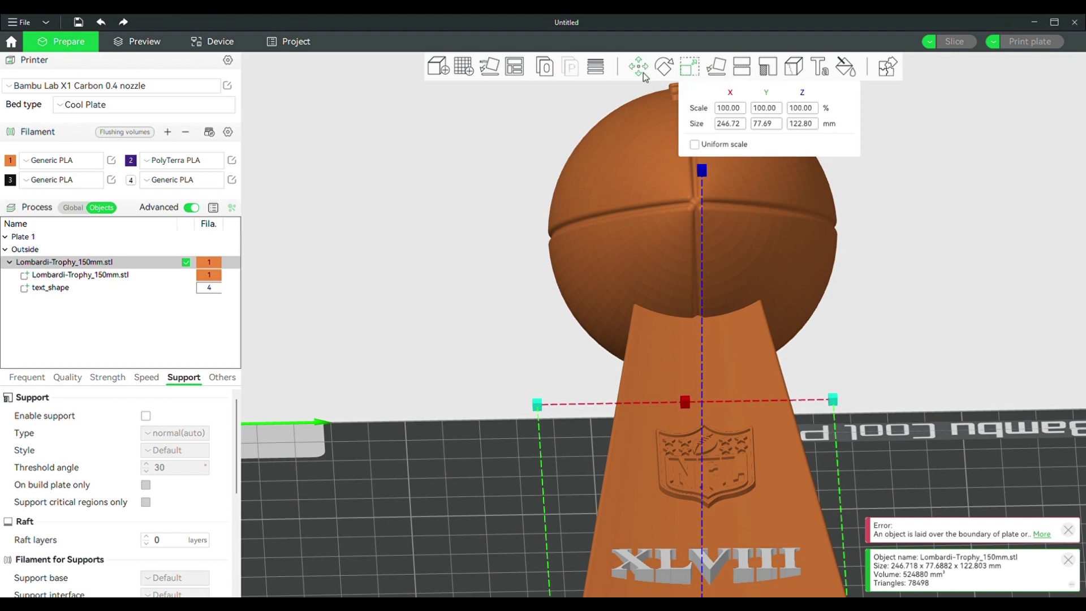
Move the text part closer to the NFL logo and re-centre it at about X 77.69, Y -0.91.
left_click(635, 71)
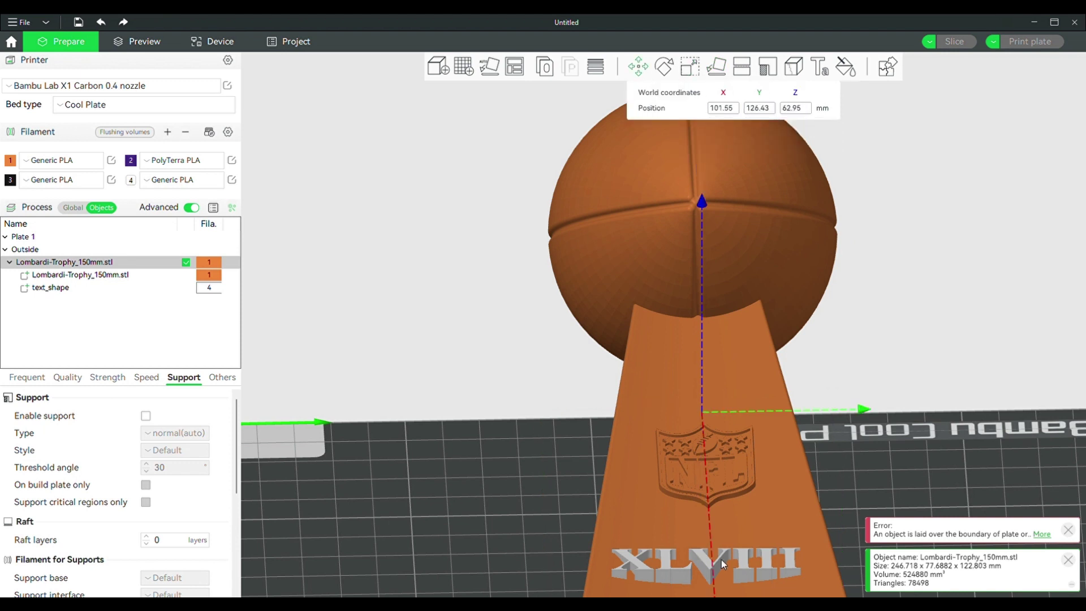
left_click(113, 287)
left_click_drag(812, 567, 816, 566)
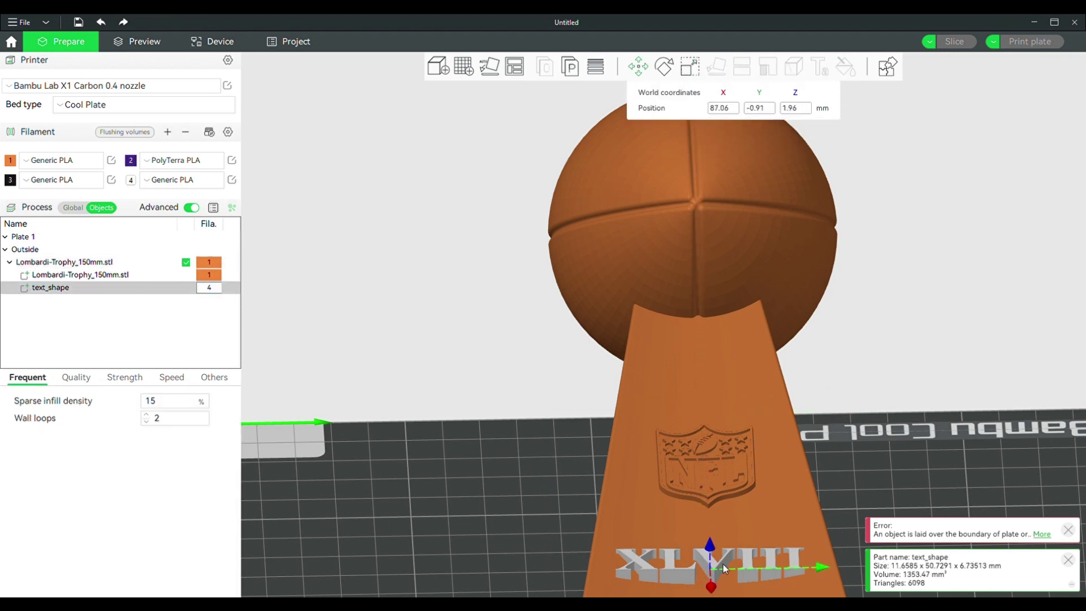
left_click_drag(712, 591, 711, 579)
Shrink the text part proportionally to about 74% of its original width and height, 37.42 by 8.03 mm, with 4.99 mm thickness.
left_click_drag(873, 364, 805, 508)
scroll(804, 508, "down", 5)
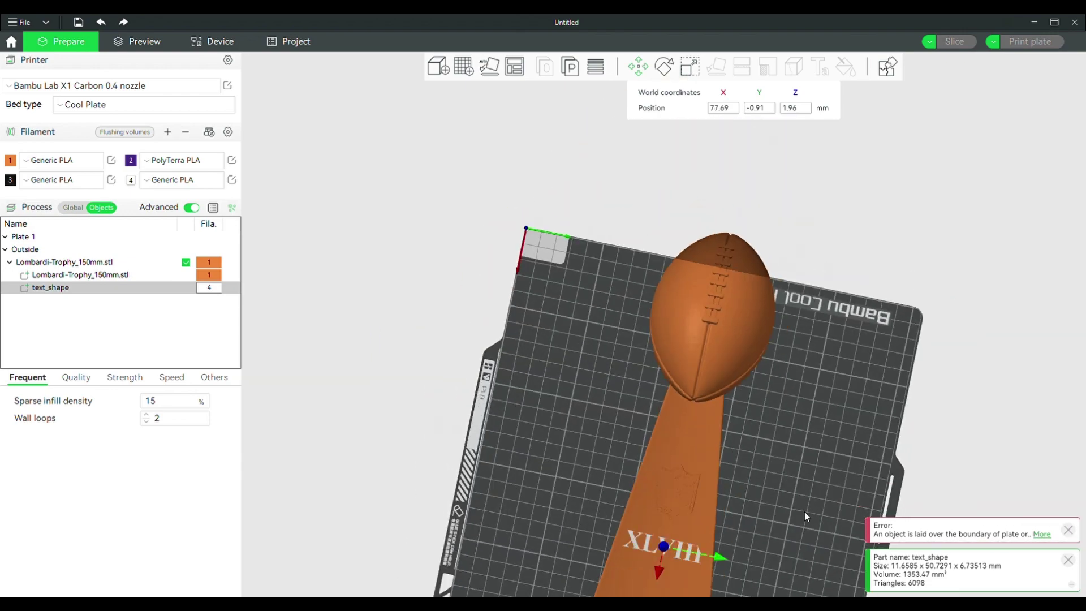
scroll(804, 508, "up", 2)
right_click_drag(804, 507, 832, 403)
left_click_drag(832, 405, 569, 509)
mouse_move(1023, 368)
left_mouse_down()
mouse_move(1022, 352)
mouse_move(1022, 373)
left_mouse_up()
left_click(803, 429)
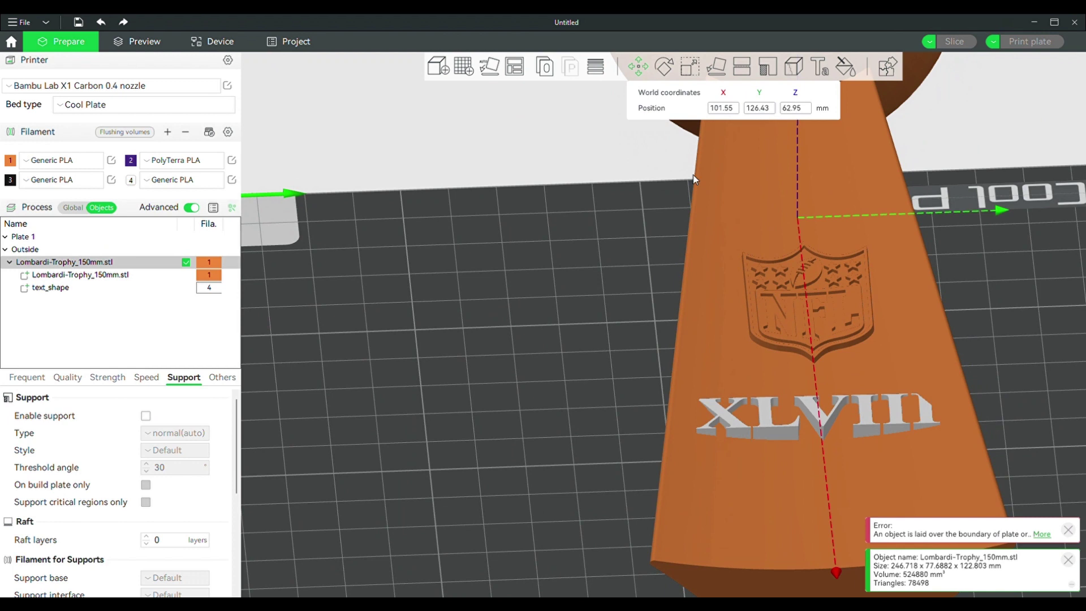
left_click(71, 288)
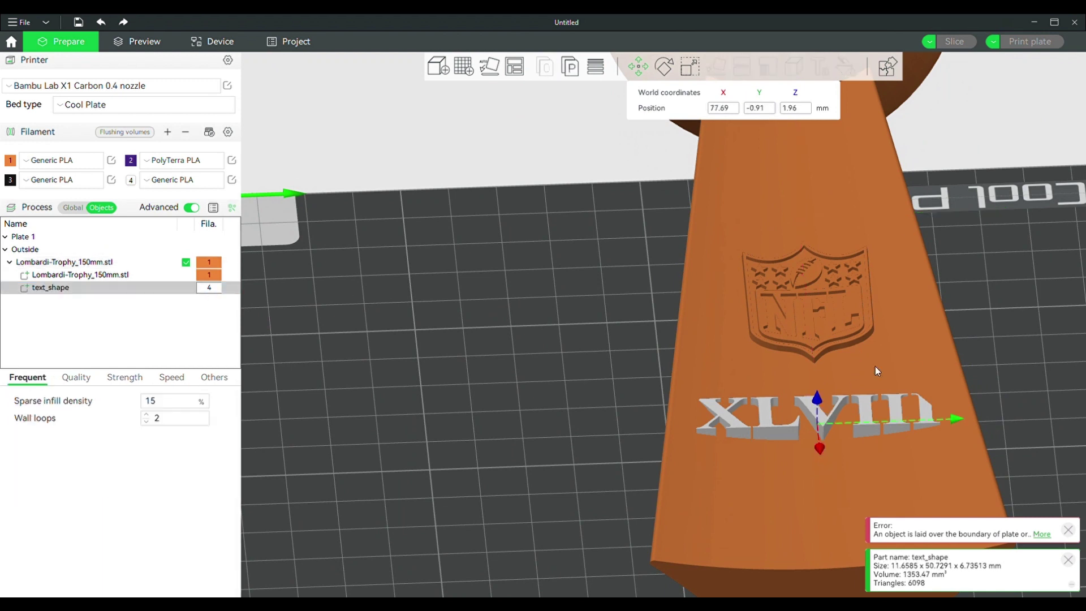
key("s")
left_click_drag(941, 432, 908, 431)
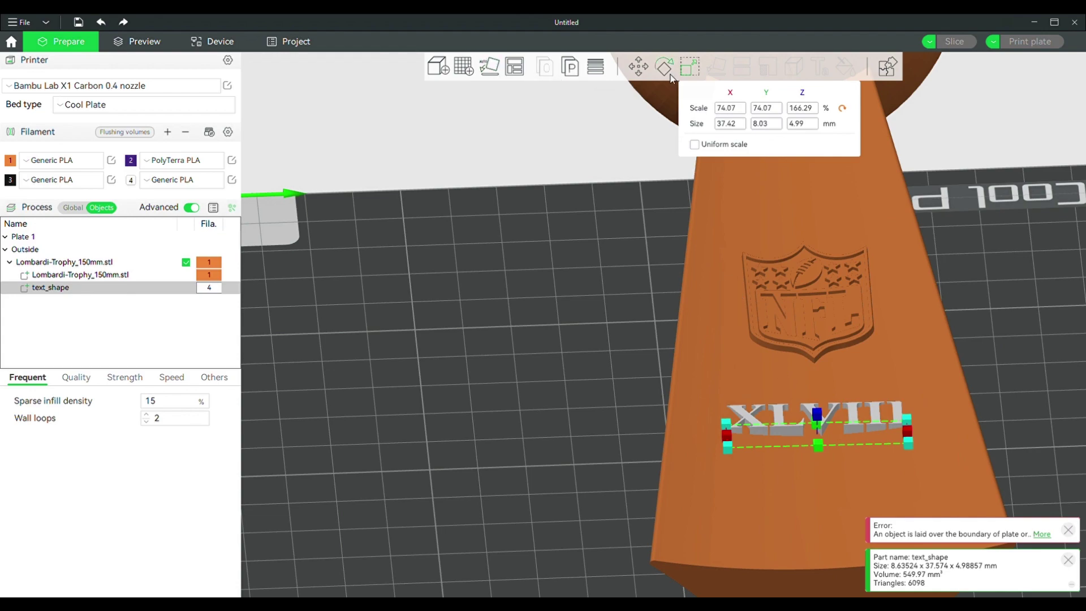
Reposition the text part on the trophy face below the NFL logo at Y -1.07 and Z 3.01 mm.
key("m")
left_click_drag(818, 402, 818, 395)
left_click_drag(998, 437, 614, 449)
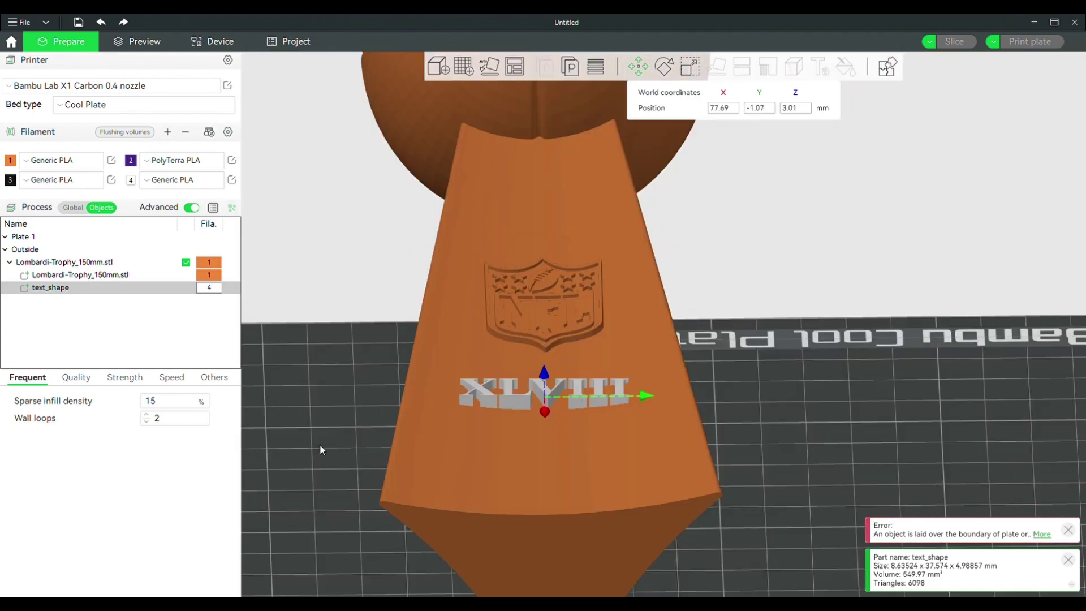
left_click_drag(320, 432, 494, 391)
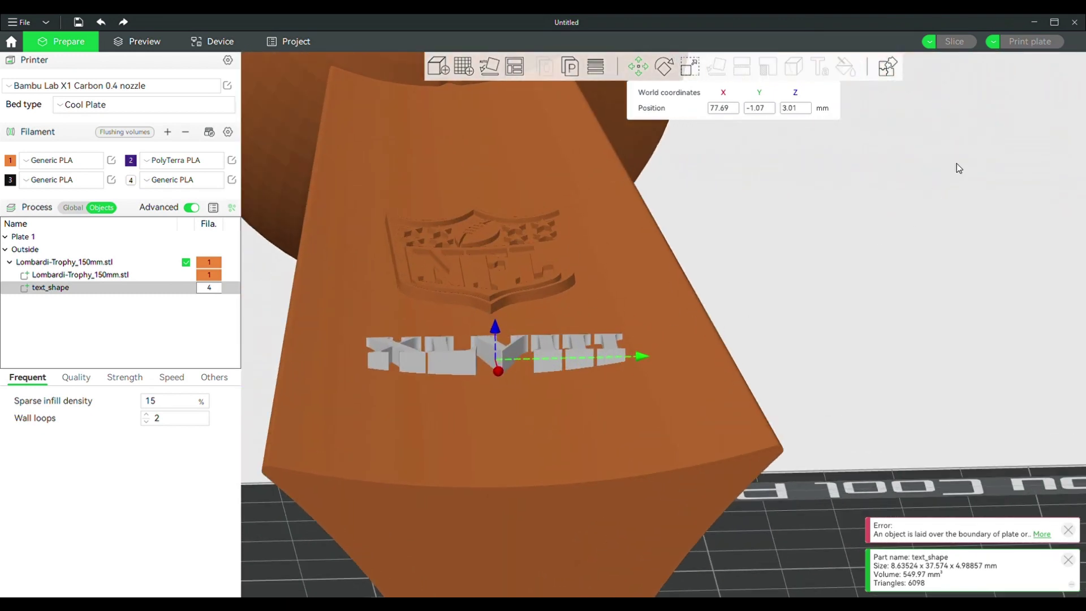
Stand the whole trophy upright by laying its bottom face on the plate, and check the text below the logo.
scroll(592, 376, "down", 5)
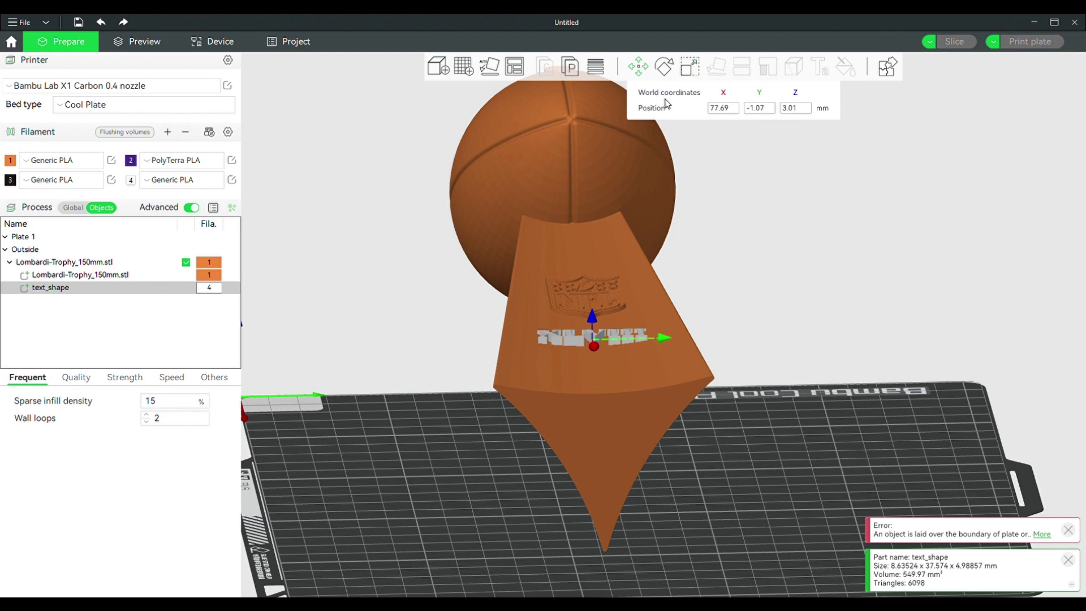
left_click(602, 239)
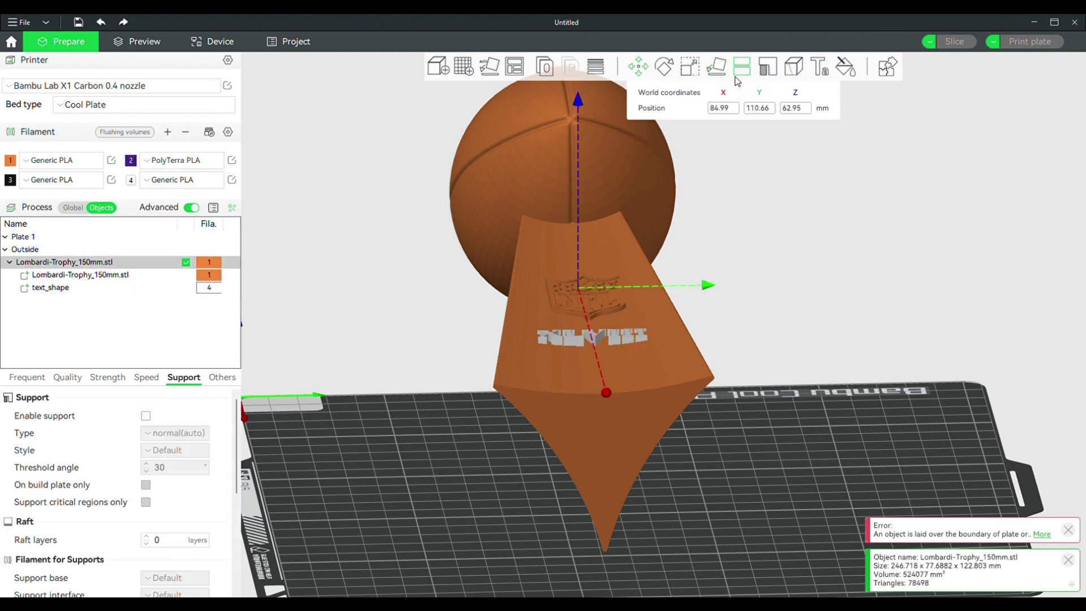
left_click(714, 72)
left_click(609, 432)
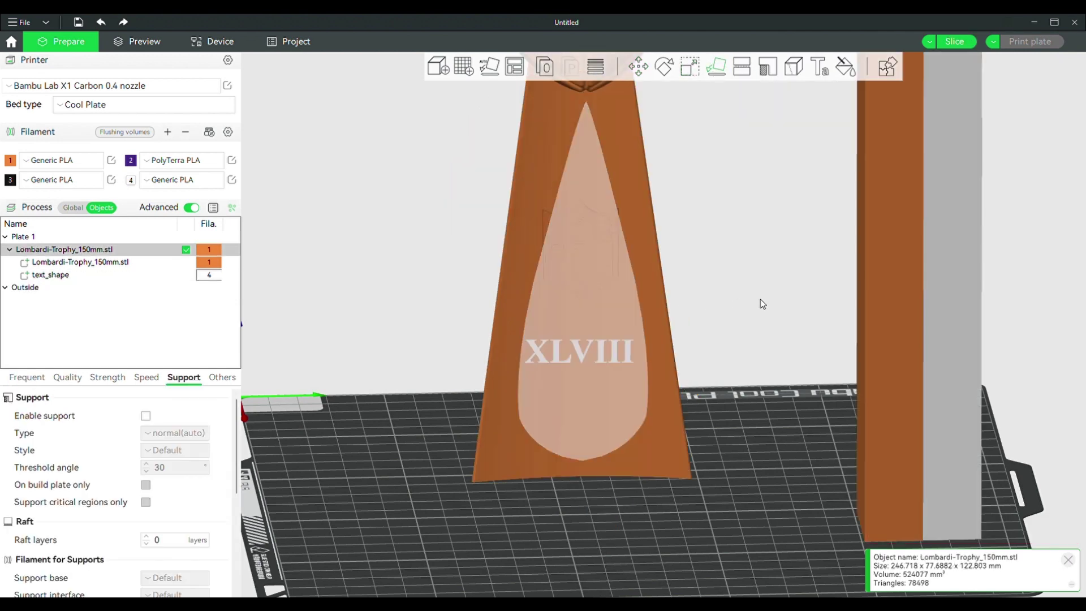
scroll(763, 304, "down", 3)
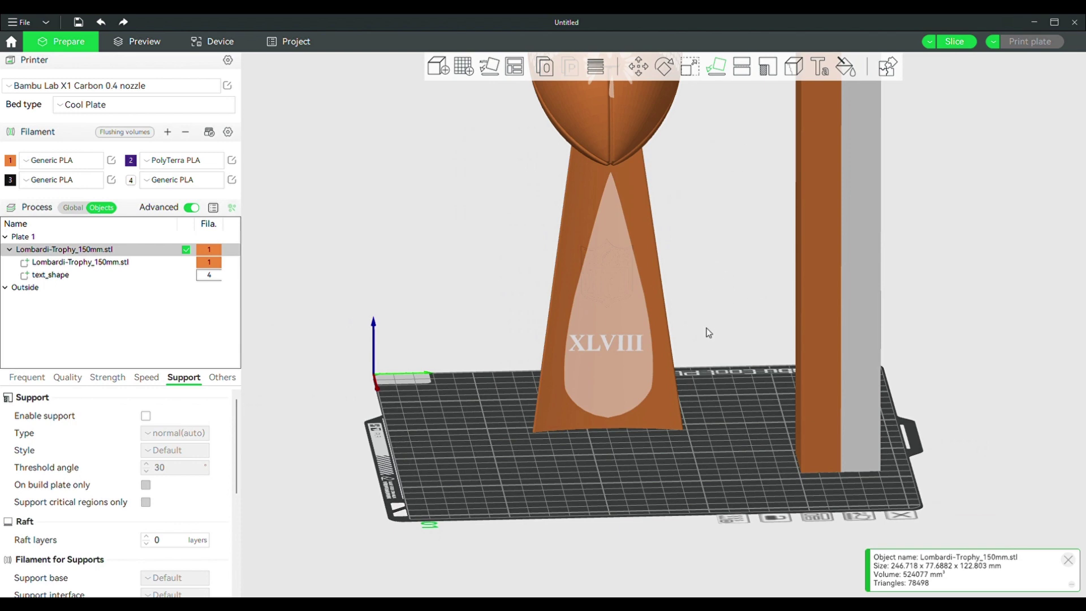
left_click(754, 367)
left_click_drag(511, 330, 537, 319)
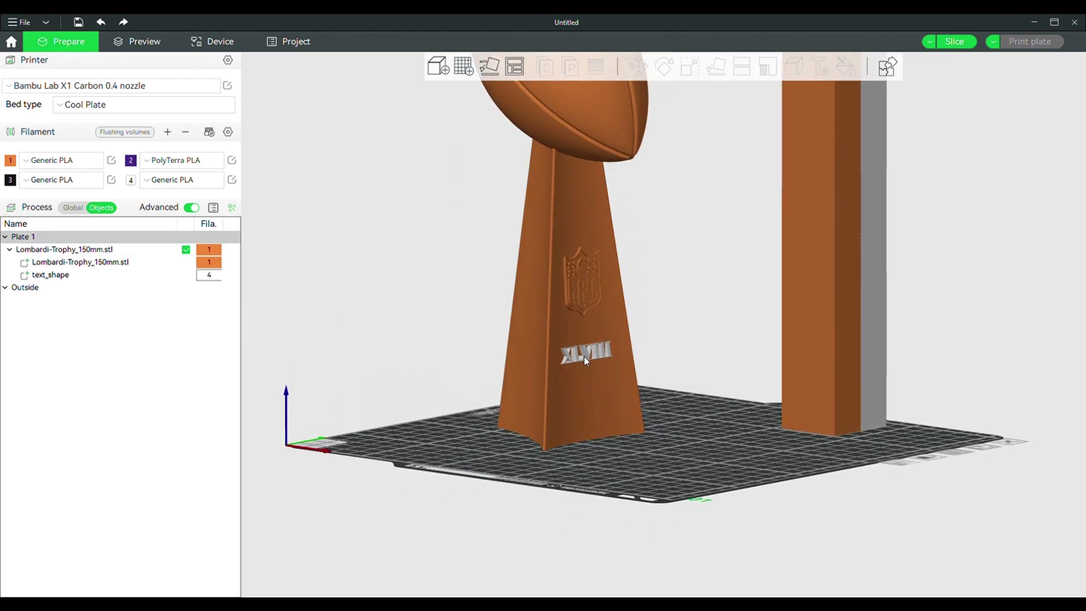